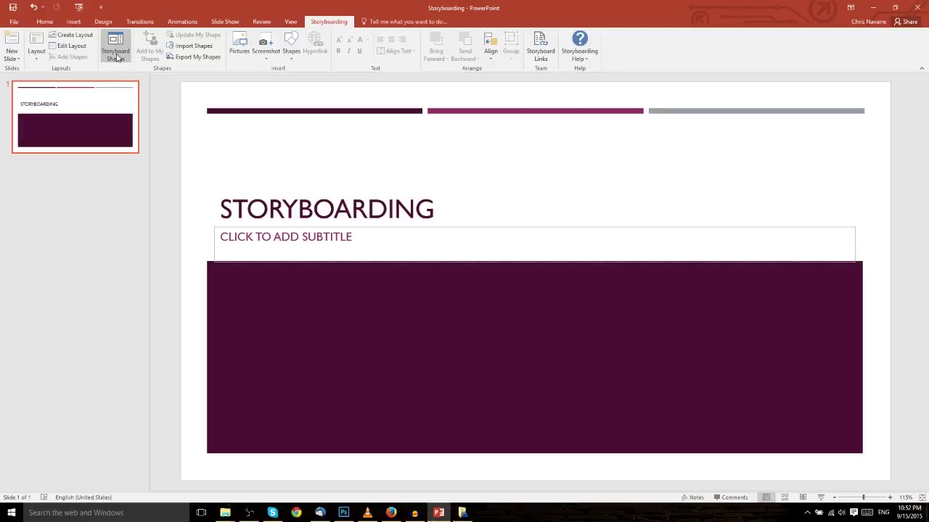
- Open the Storyboard Shapes pane and browse its Backgrounds and Common shape lists
{"action": "left_click", "coordinate": [117, 52]}
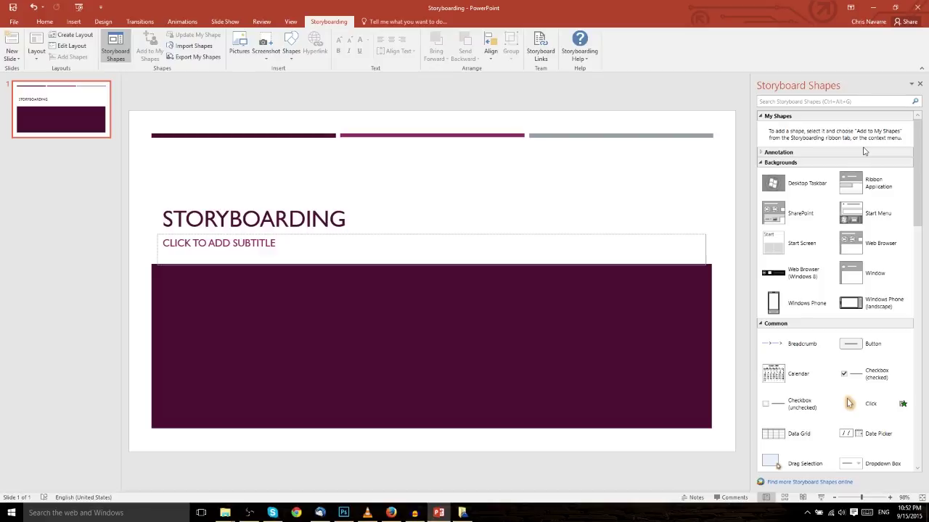
{"action": "scroll", "coordinate": [833, 280], "scroll_direction": "down", "scroll_amount": 1}
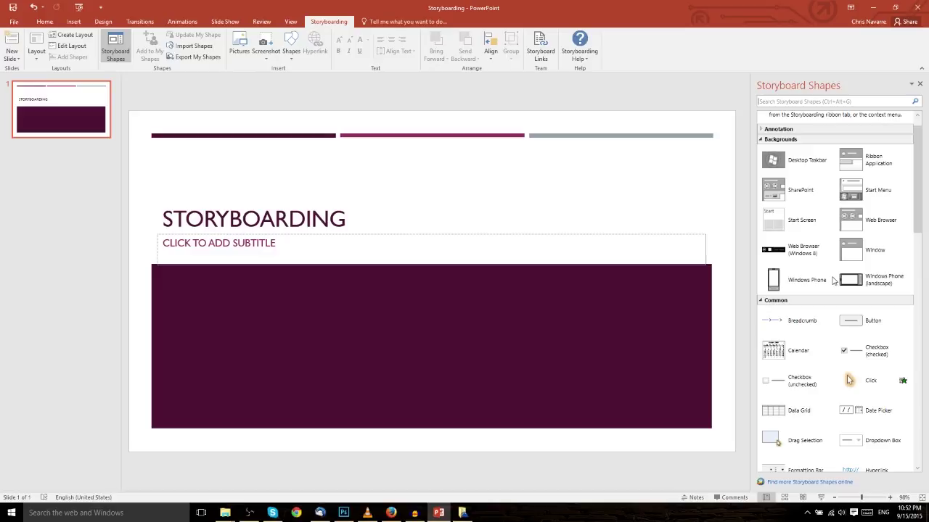
{"action": "scroll", "coordinate": [833, 280], "scroll_direction": "down", "scroll_amount": 1}
{"action": "scroll", "coordinate": [833, 280], "scroll_direction": "down", "scroll_amount": 1}
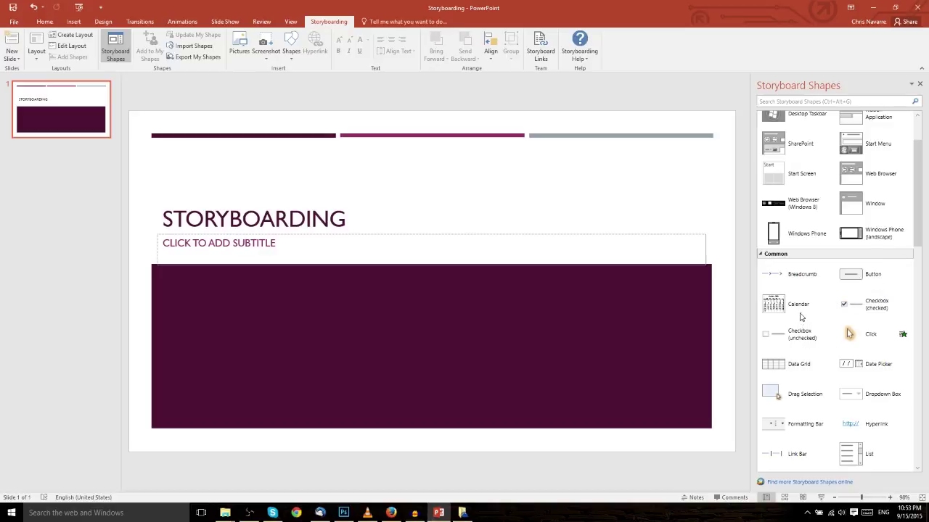
{"action": "scroll", "coordinate": [801, 317], "scroll_direction": "down", "scroll_amount": 3}
{"action": "scroll", "coordinate": [868, 271], "scroll_direction": "up", "scroll_amount": 4}
{"action": "scroll", "coordinate": [868, 275], "scroll_direction": "up", "scroll_amount": 3}
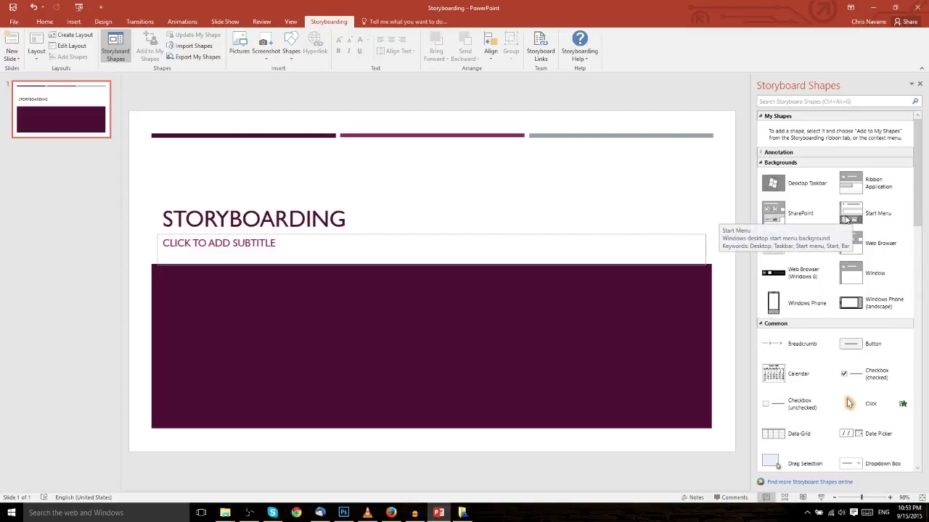
- Place a Windows Phone mockup right of centre with a dropdown box on its screen
{"action": "left_click_drag", "start_coordinate": [791, 302], "coordinate": [521, 253]}
{"action": "left_click_drag", "start_coordinate": [472, 190], "coordinate": [561, 194]}
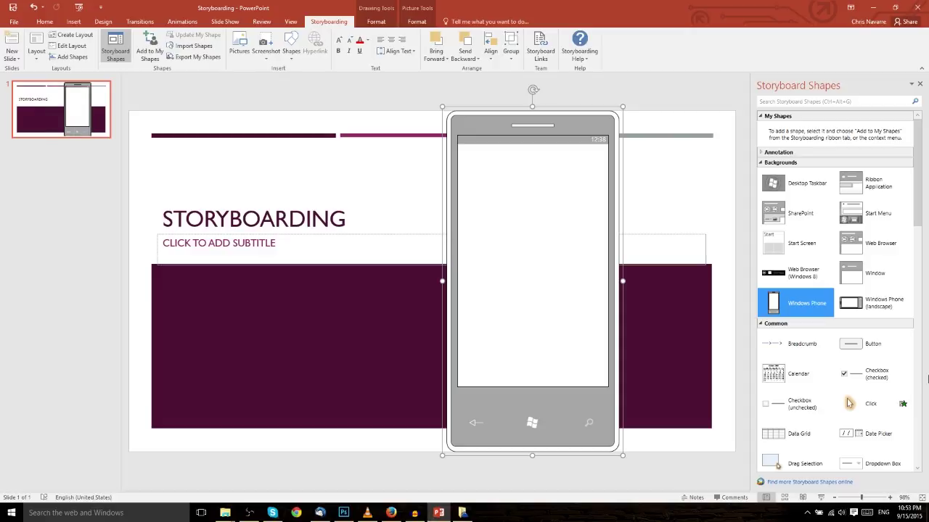
{"action": "scroll", "coordinate": [892, 319], "scroll_direction": "down", "scroll_amount": 5}
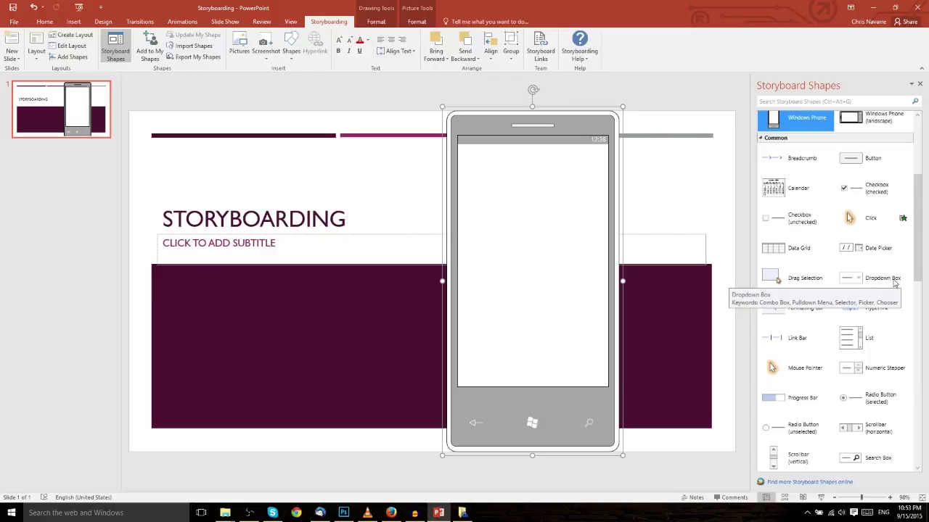
{"action": "left_click_drag", "start_coordinate": [894, 283], "coordinate": [532, 240]}
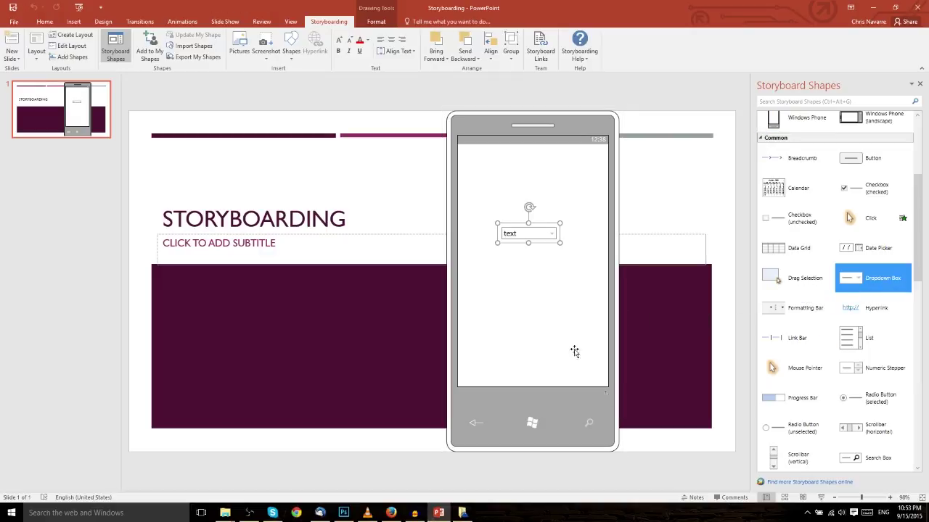
{"action": "left_click_drag", "start_coordinate": [531, 186], "coordinate": [537, 186]}
{"action": "left_click", "coordinate": [537, 233]}
{"action": "left_click_drag", "start_coordinate": [539, 237], "coordinate": [586, 157]}
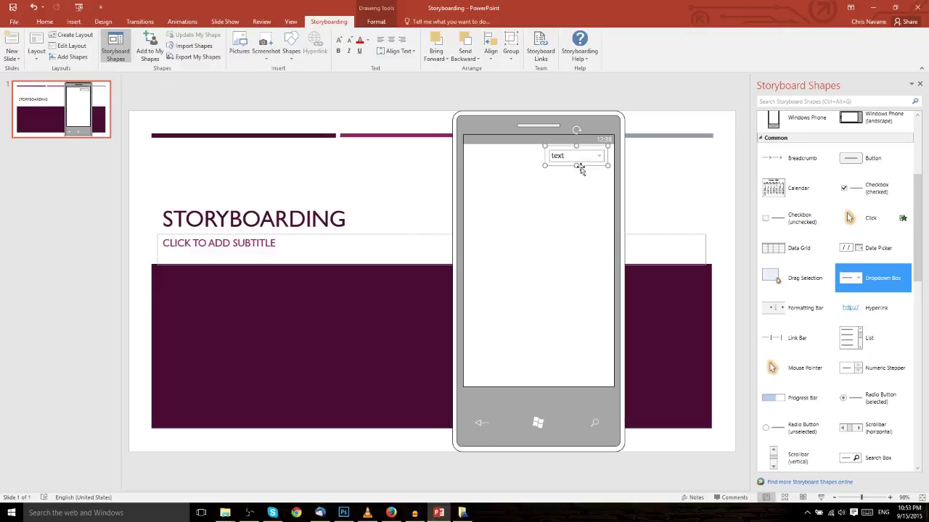
{"action": "left_click_drag", "start_coordinate": [588, 160], "coordinate": [585, 237]}
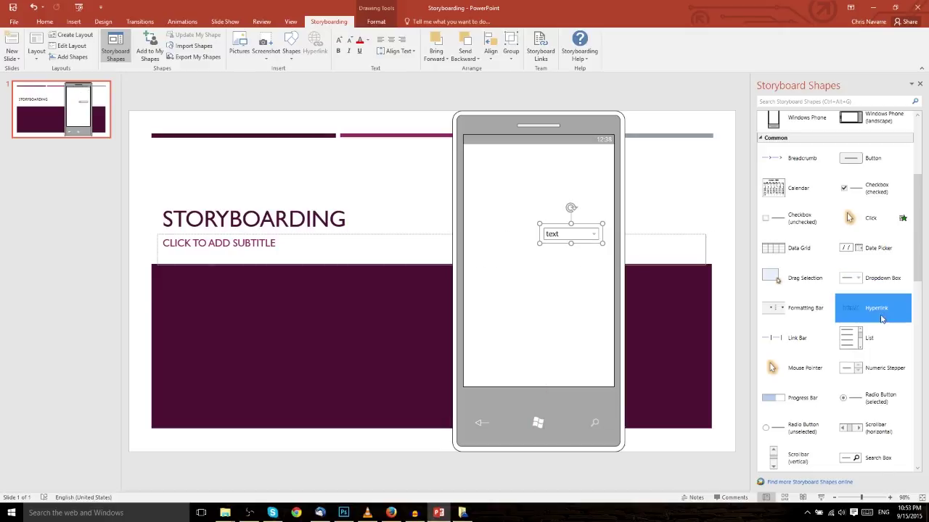
- Add a hyperlink at the bottom of the phone screen and a mouse pointer icon above it
{"action": "left_click_drag", "start_coordinate": [876, 326], "coordinate": [549, 375]}
{"action": "scroll", "coordinate": [889, 404], "scroll_direction": "down", "scroll_amount": 5}
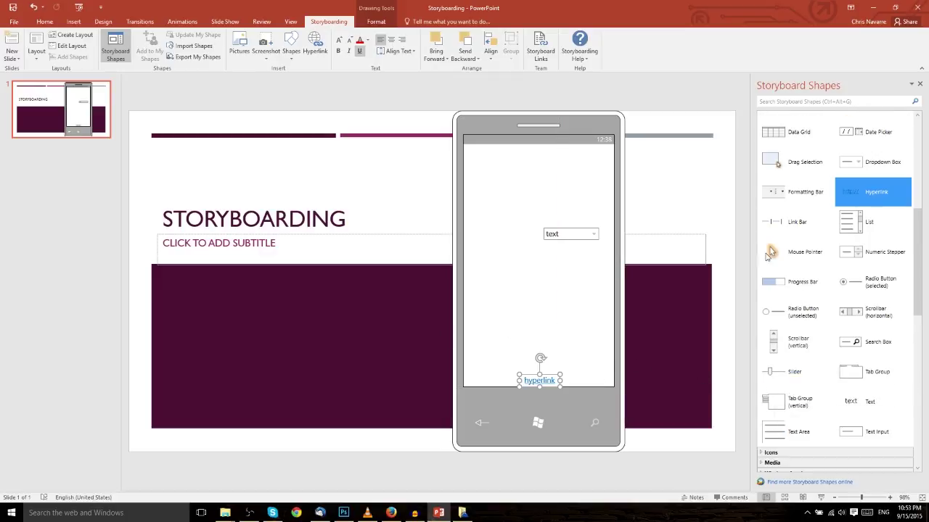
{"action": "left_click_drag", "start_coordinate": [779, 254], "coordinate": [553, 284]}
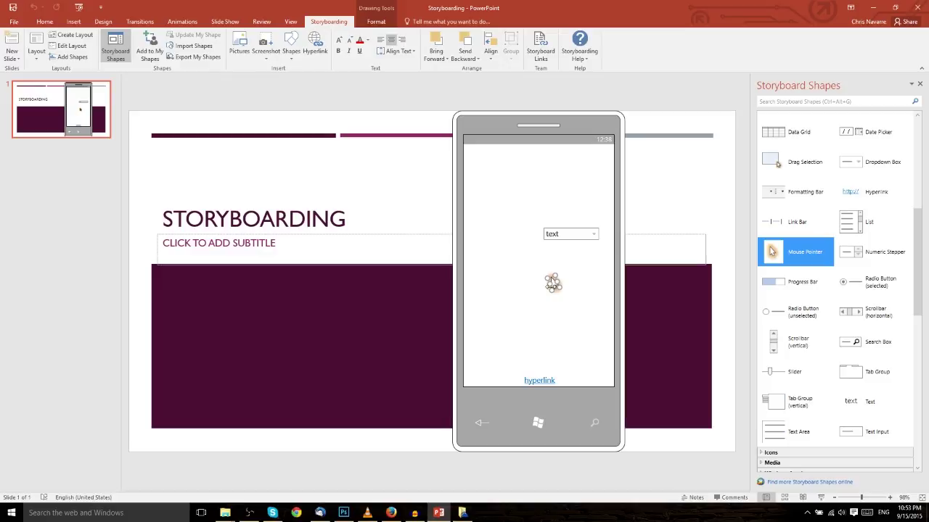
{"action": "left_click_drag", "start_coordinate": [553, 281], "coordinate": [554, 288]}
{"action": "left_click", "coordinate": [524, 270]}
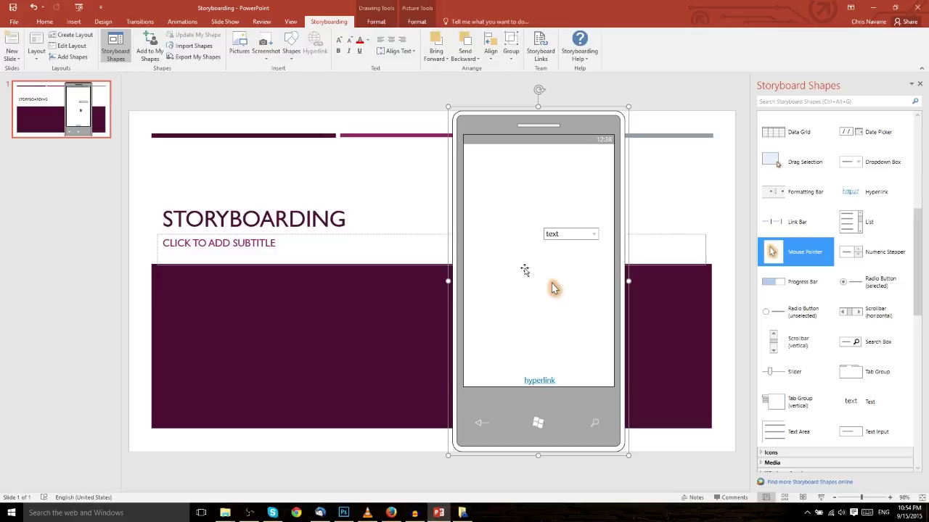
- Add the Windows Apps keyboard and move it to the middle of the phone
{"action": "scroll", "coordinate": [788, 299], "scroll_direction": "down", "scroll_amount": 5}
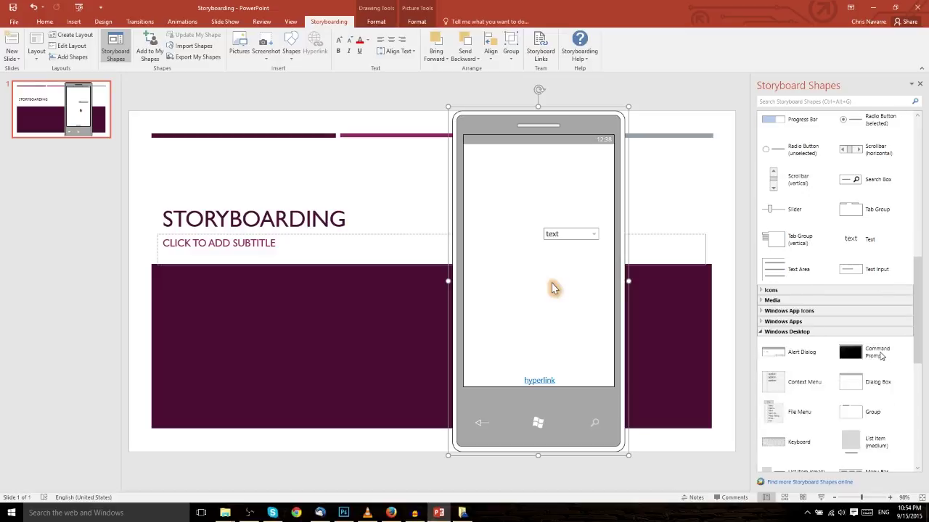
{"action": "scroll", "coordinate": [788, 299], "scroll_direction": "down", "scroll_amount": 1}
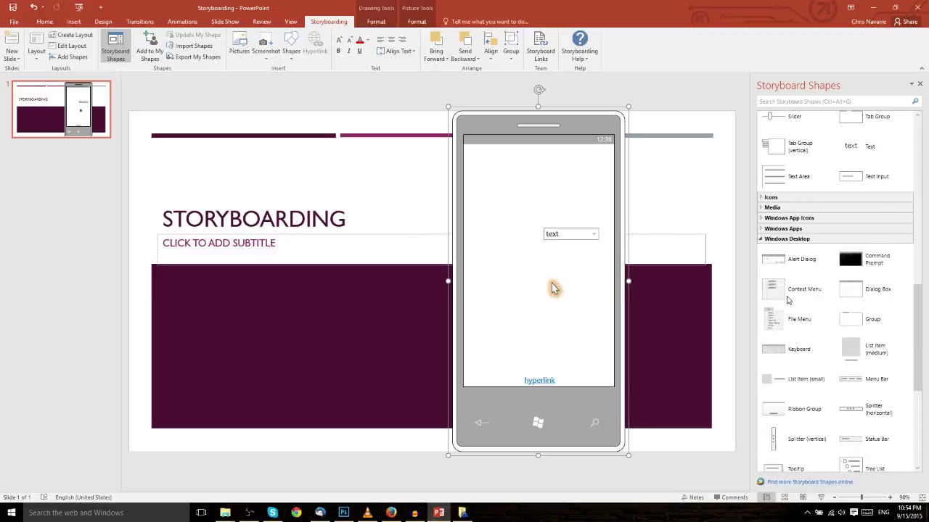
{"action": "left_click", "coordinate": [767, 229]}
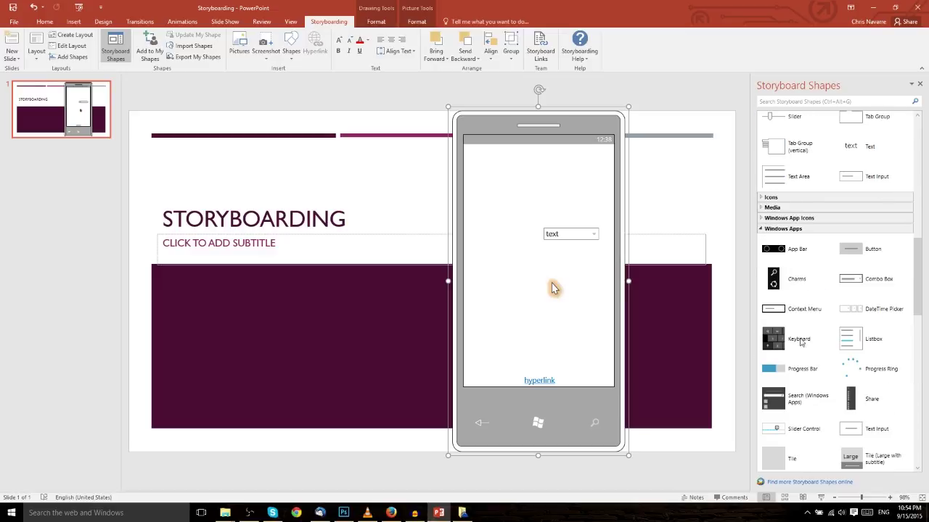
{"action": "left_click_drag", "start_coordinate": [798, 338], "coordinate": [435, 371]}
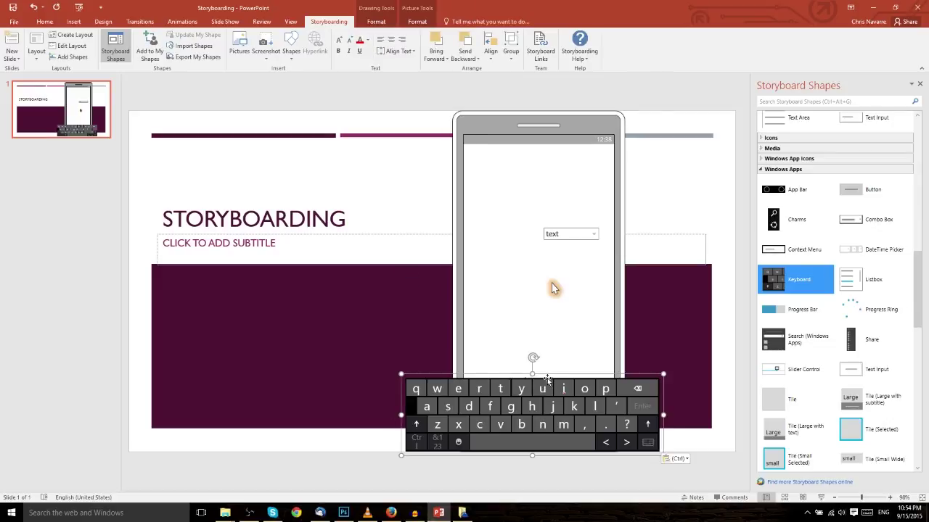
{"action": "left_click_drag", "start_coordinate": [547, 379], "coordinate": [560, 274]}
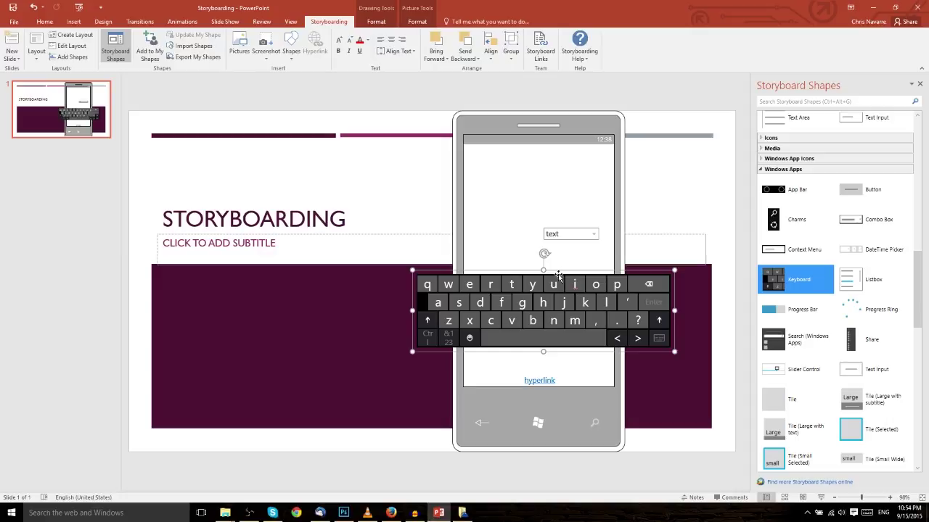
- Scroll the Storyboard Shapes pane down to the Windows Phone Icons category
{"action": "scroll", "coordinate": [846, 356], "scroll_direction": "down", "scroll_amount": 8}
{"action": "scroll", "coordinate": [846, 356], "scroll_direction": "up", "scroll_amount": 10}
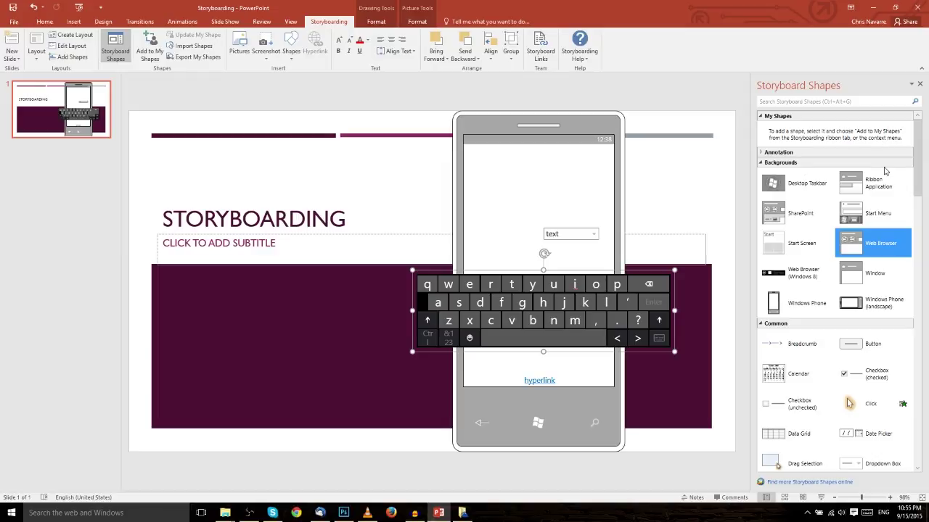
{"action": "left_click_drag", "start_coordinate": [917, 159], "coordinate": [918, 424]}
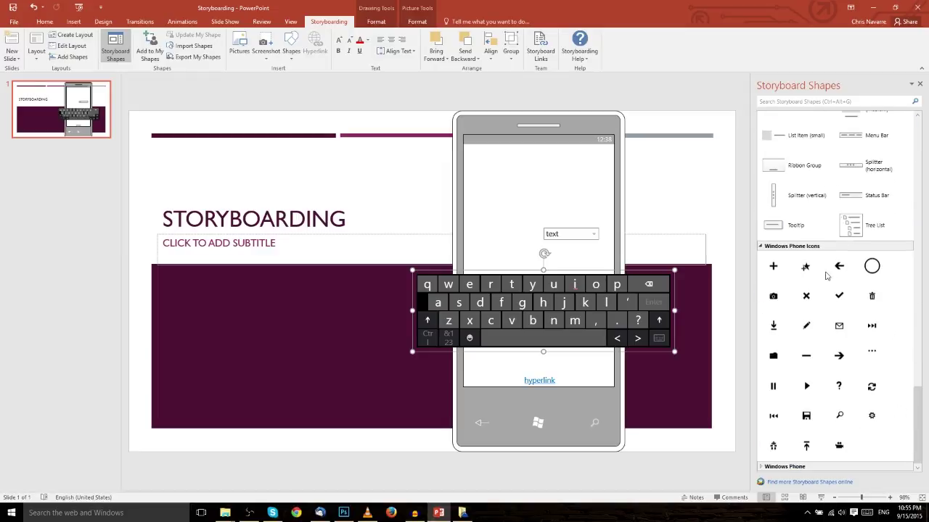
{"action": "scroll", "coordinate": [827, 290], "scroll_direction": "up", "scroll_amount": 4}
{"action": "scroll", "coordinate": [826, 303], "scroll_direction": "down", "scroll_amount": 5}
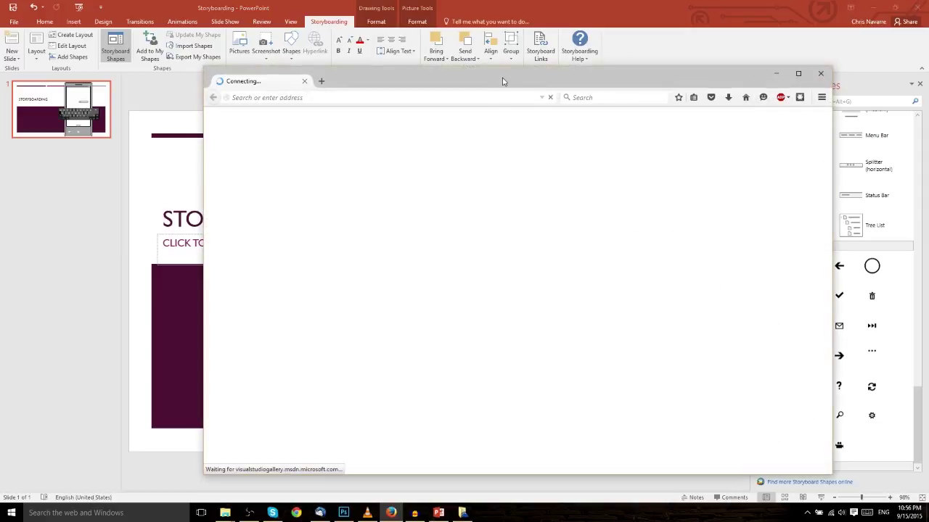
- Reposition Firefox and scroll through the 21 Storyboard Shapes results on Visual Studio Gallery
{"action": "left_click_drag", "start_coordinate": [453, 69], "coordinate": [523, 64]}
{"action": "scroll", "coordinate": [498, 300], "scroll_direction": "down", "scroll_amount": 3}
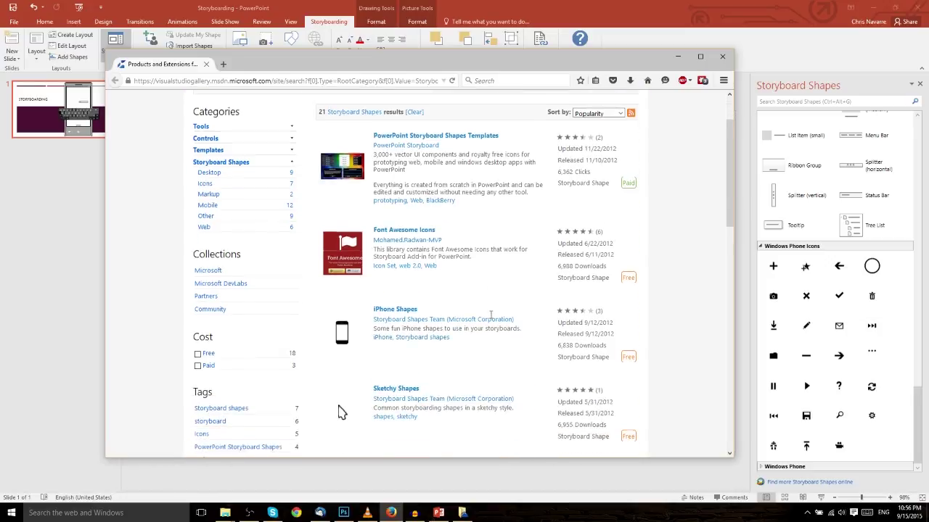
{"action": "scroll", "coordinate": [489, 315], "scroll_direction": "down", "scroll_amount": 2}
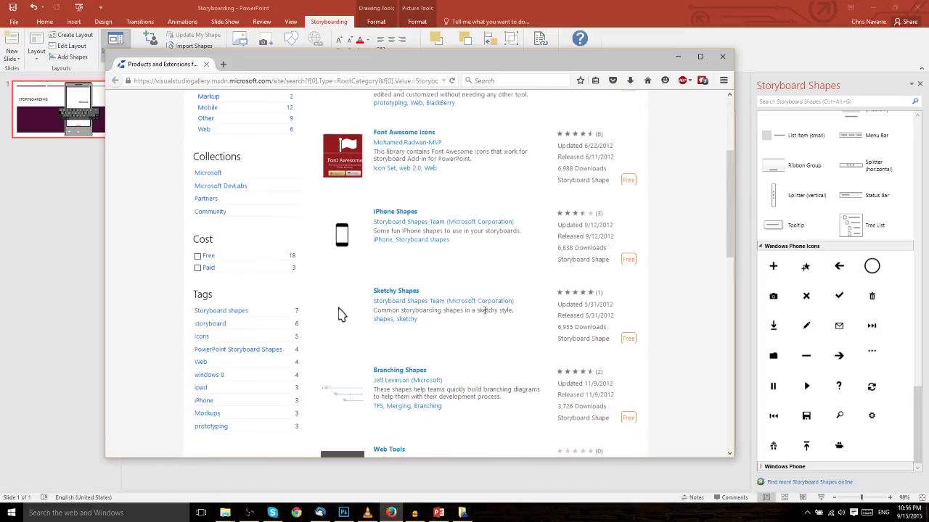
{"action": "scroll", "coordinate": [419, 389], "scroll_direction": "down", "scroll_amount": 5}
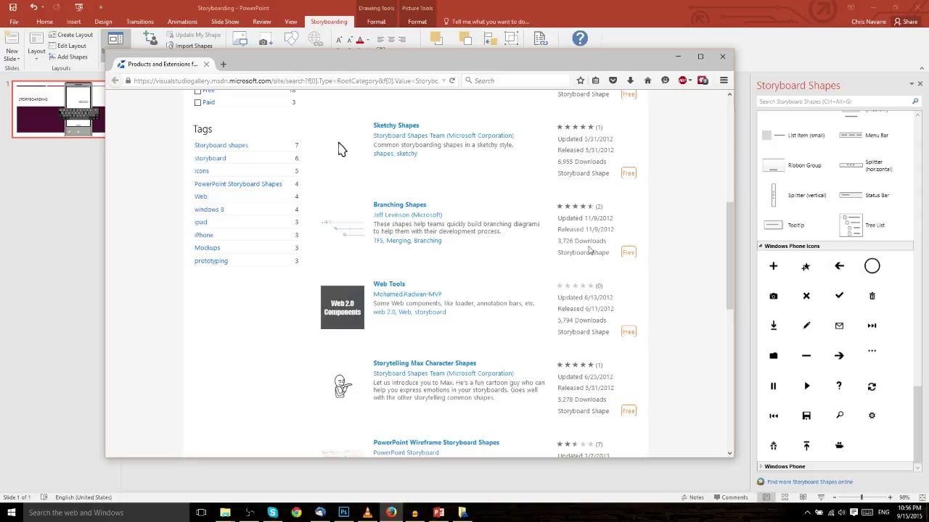
- Shrink the keyboard inside the phone, then save phone, keyboard, hyperlink, pointer and dropdown to My Shapes
{"action": "left_click", "coordinate": [677, 56]}
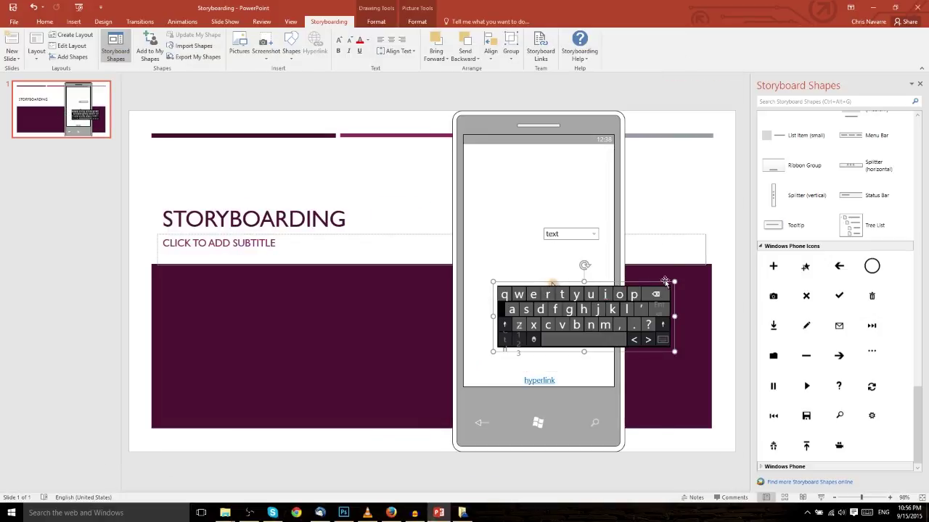
{"action": "left_click_drag", "start_coordinate": [674, 279], "coordinate": [568, 319]}
{"action": "left_click", "coordinate": [468, 127]}
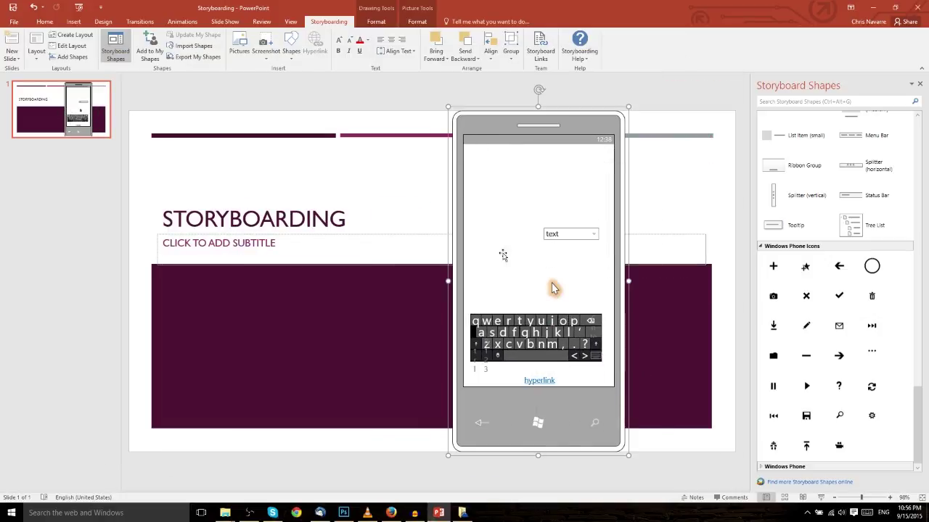
{"action": "left_click", "coordinate": [526, 325], "text": "shift"}
{"action": "left_click", "coordinate": [539, 380], "text": "shift"}
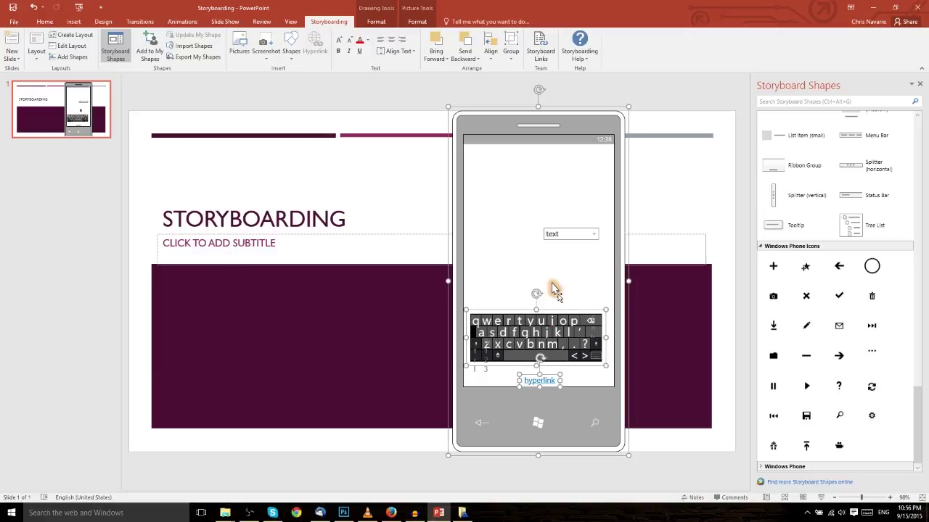
{"action": "left_click", "coordinate": [554, 290], "text": "shift"}
{"action": "left_click", "coordinate": [565, 233], "text": "shift"}
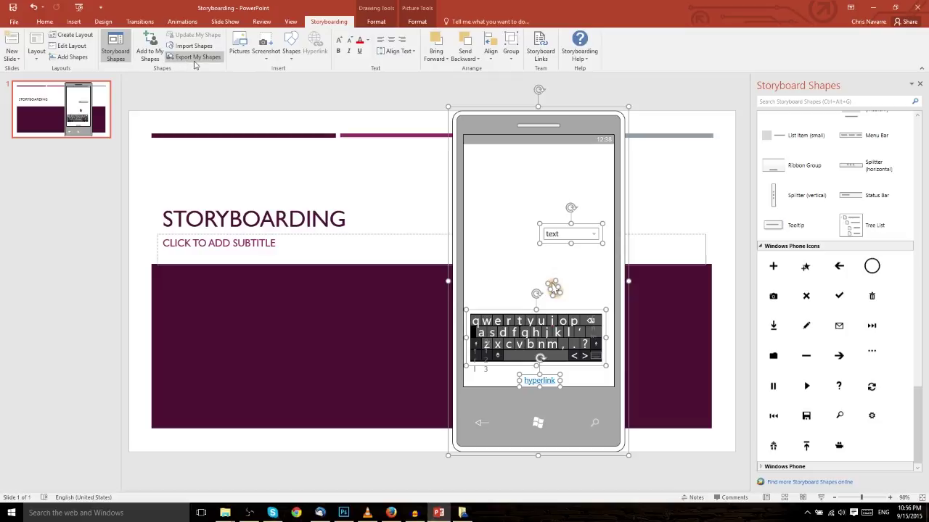
{"action": "left_click", "coordinate": [150, 58]}
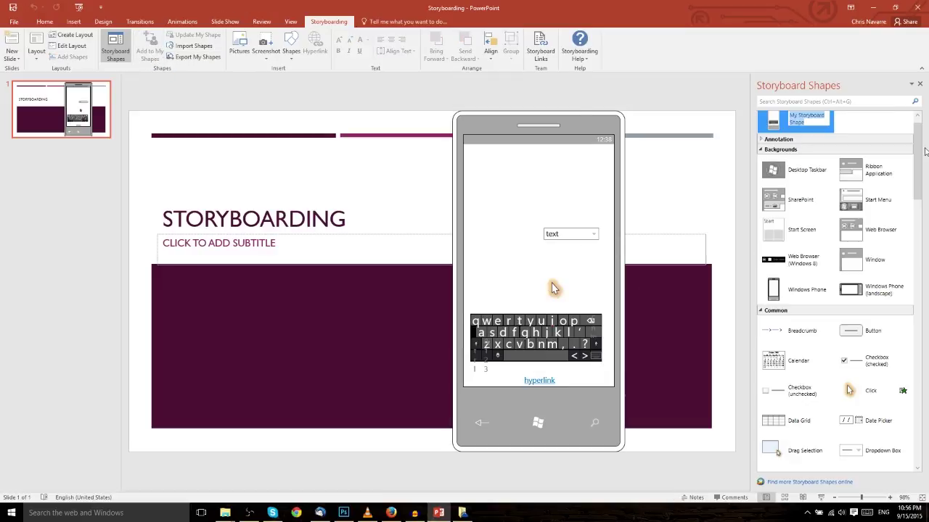
- Drag My Storyboard Shape onto the slide, shrink it, and set it left of the original phone
{"action": "scroll", "coordinate": [924, 153], "scroll_direction": "up", "scroll_amount": 1}
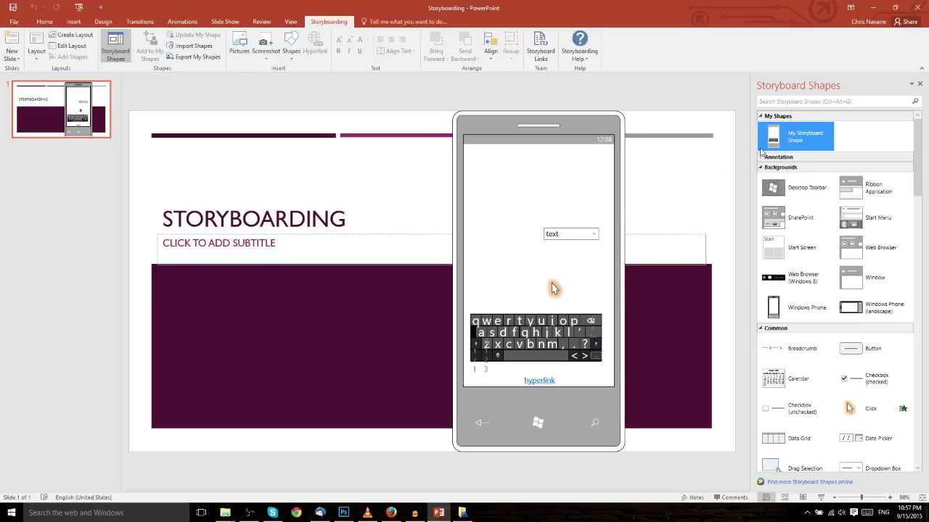
{"action": "left_click_drag", "start_coordinate": [778, 137], "coordinate": [363, 305]}
{"action": "left_click_drag", "start_coordinate": [397, 107], "coordinate": [344, 190]}
{"action": "left_click_drag", "start_coordinate": [311, 228], "coordinate": [380, 173]}
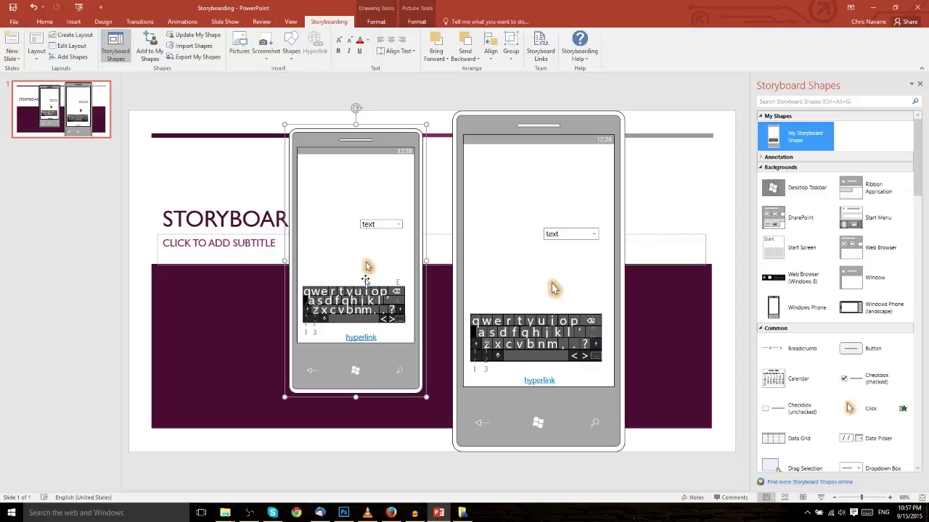
{"action": "left_click", "coordinate": [190, 57]}
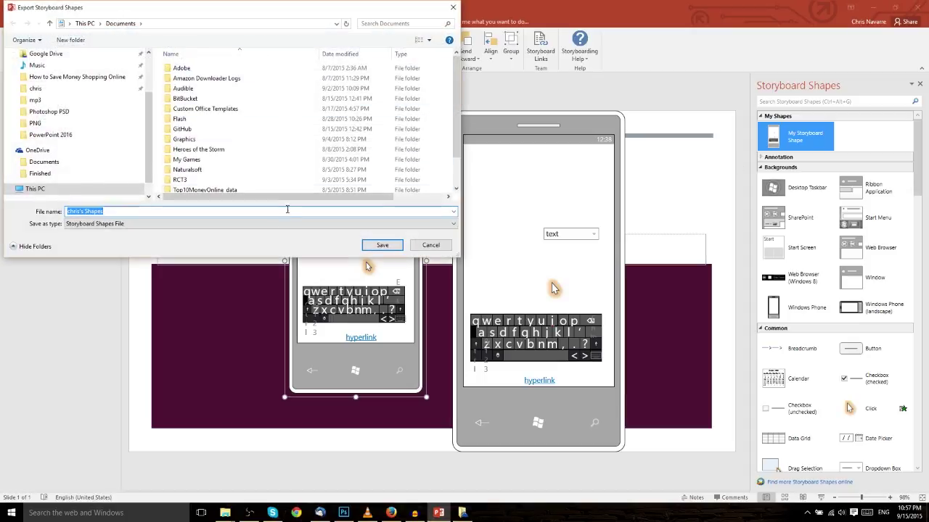
{"action": "left_click_drag", "start_coordinate": [121, 3], "coordinate": [154, 58]}
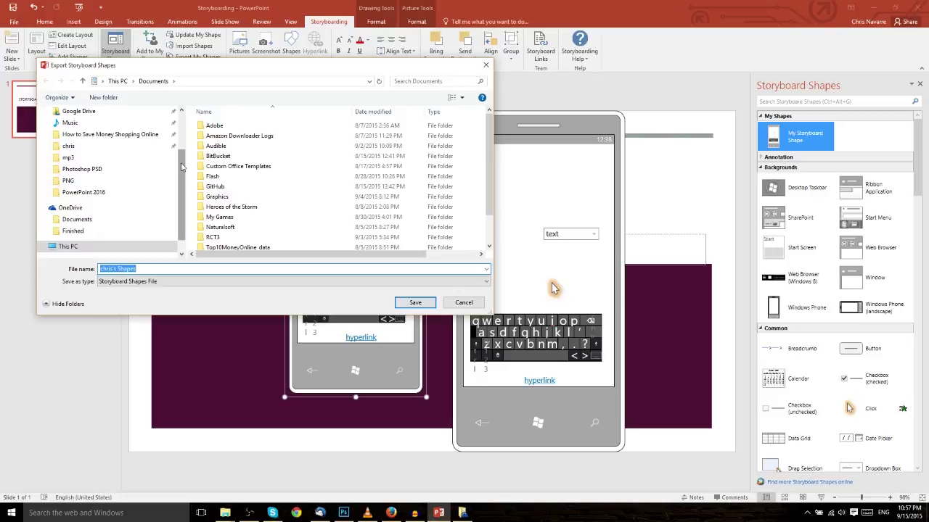
{"action": "key", "text": "Return"}
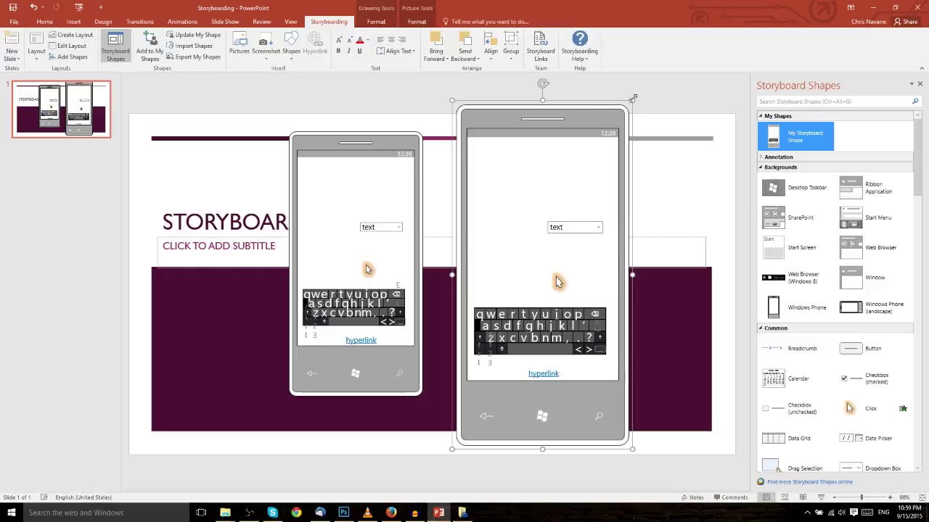
- Widen the right phone into a tablet and update My Storyboard Shape with it
{"action": "left_click_drag", "start_coordinate": [634, 97], "coordinate": [601, 157]}
{"action": "left_click_drag", "start_coordinate": [602, 302], "coordinate": [730, 301]}
{"action": "left_click_drag", "start_coordinate": [682, 273], "coordinate": [667, 252]}
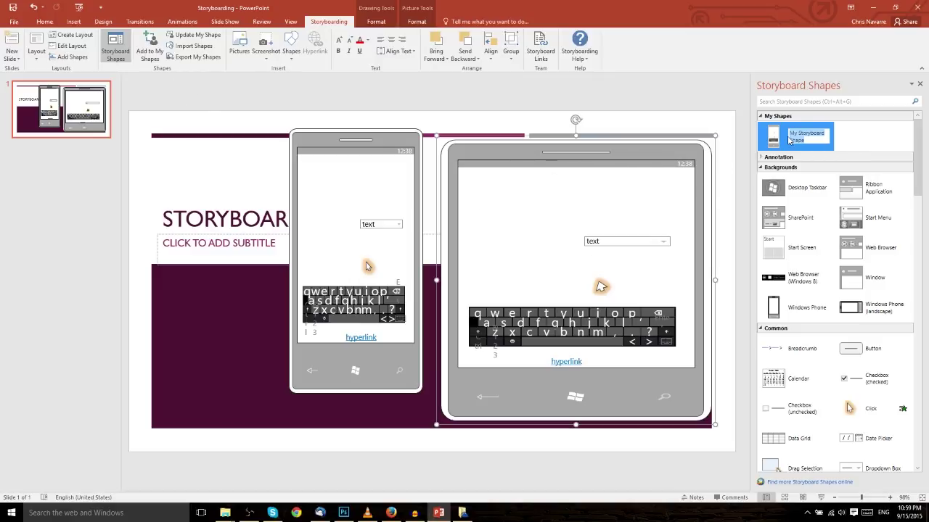
{"action": "left_click", "coordinate": [197, 35]}
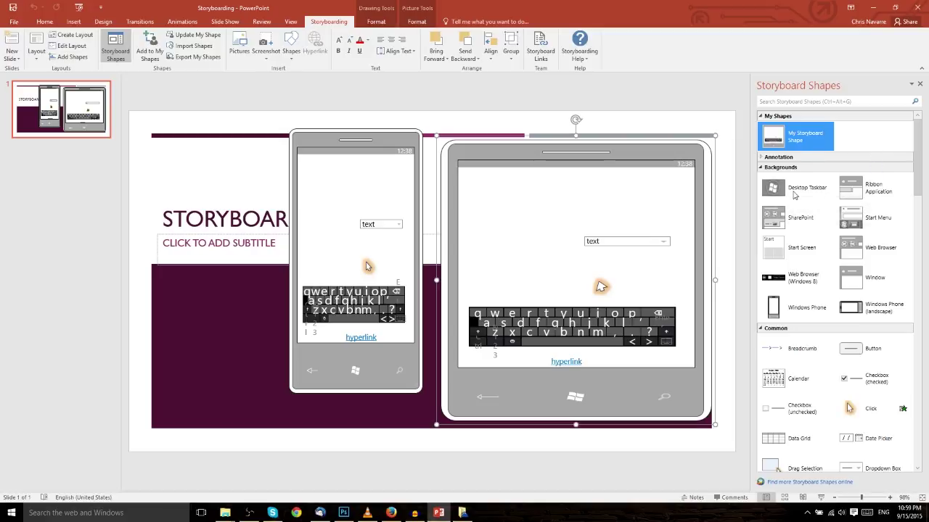
- Place a Breadcrumb and a Link Bar from the shapes library onto the tablet screen
{"action": "scroll", "coordinate": [829, 363], "scroll_direction": "down", "scroll_amount": 2}
{"action": "left_click", "coordinate": [802, 308]}
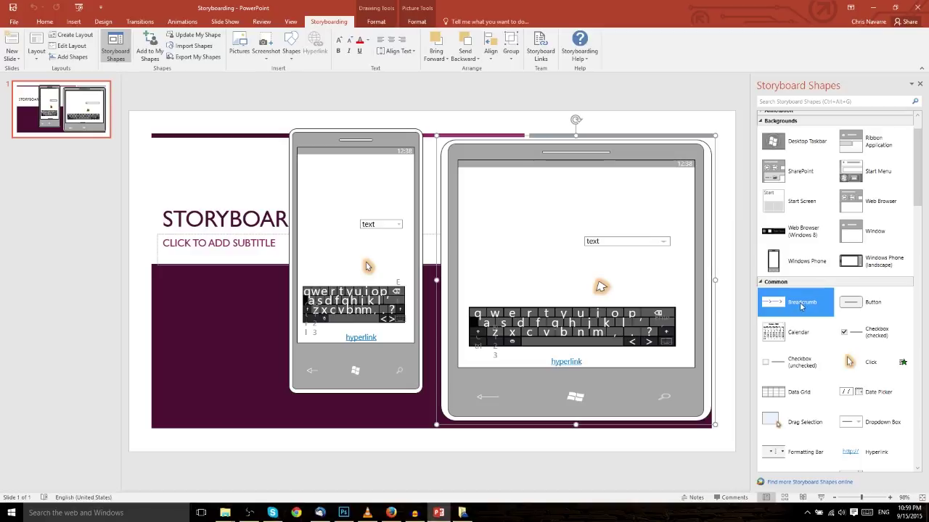
{"action": "left_click_drag", "start_coordinate": [802, 308], "coordinate": [517, 190]}
{"action": "scroll", "coordinate": [853, 364], "scroll_direction": "down", "scroll_amount": 5}
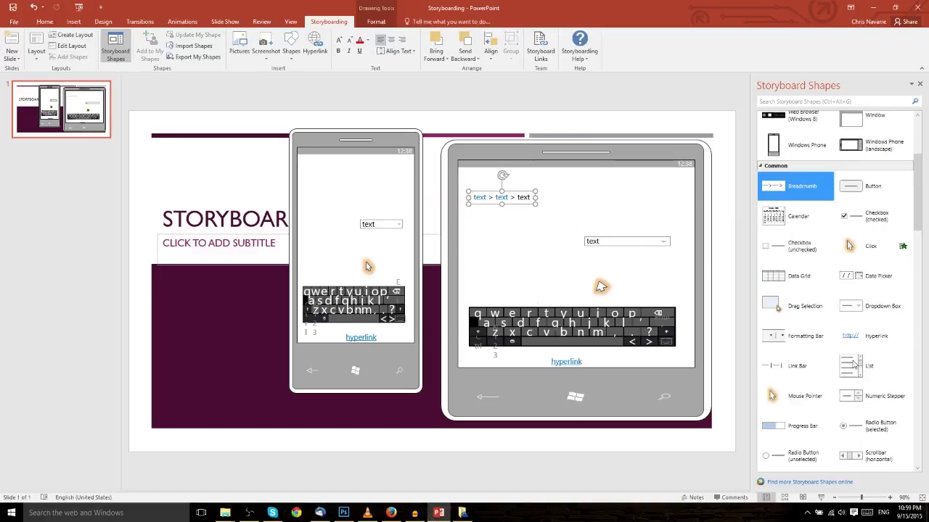
{"action": "scroll", "coordinate": [853, 366], "scroll_direction": "down", "scroll_amount": 4}
{"action": "left_click", "coordinate": [796, 278]}
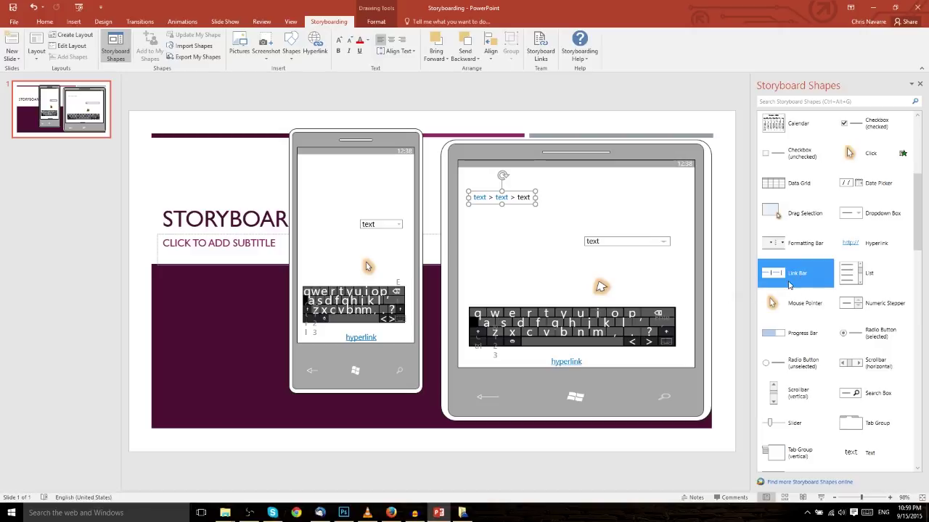
{"action": "left_click_drag", "start_coordinate": [796, 278], "coordinate": [592, 191]}
- Replace the link bar's placeholder words with Home, Blog and Contact
{"action": "double_click", "coordinate": [571, 196]}
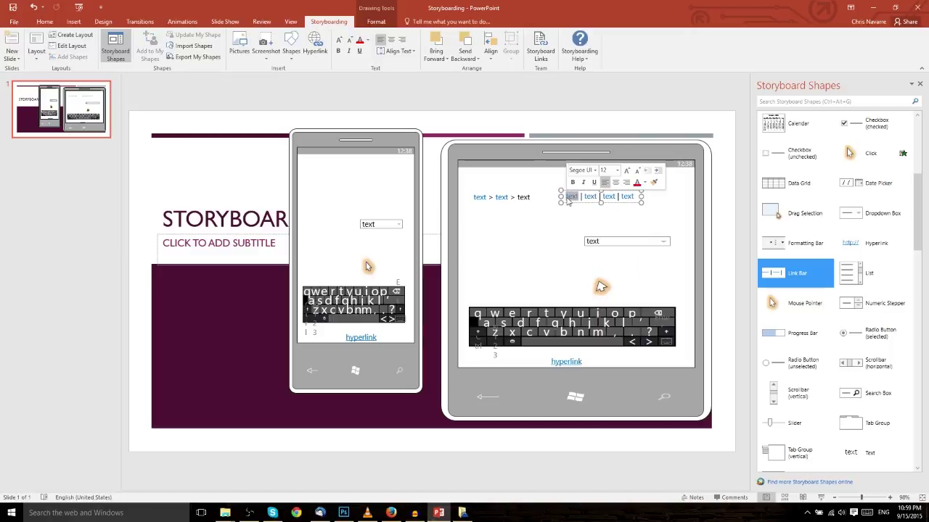
{"action": "key", "text": "Delete"}
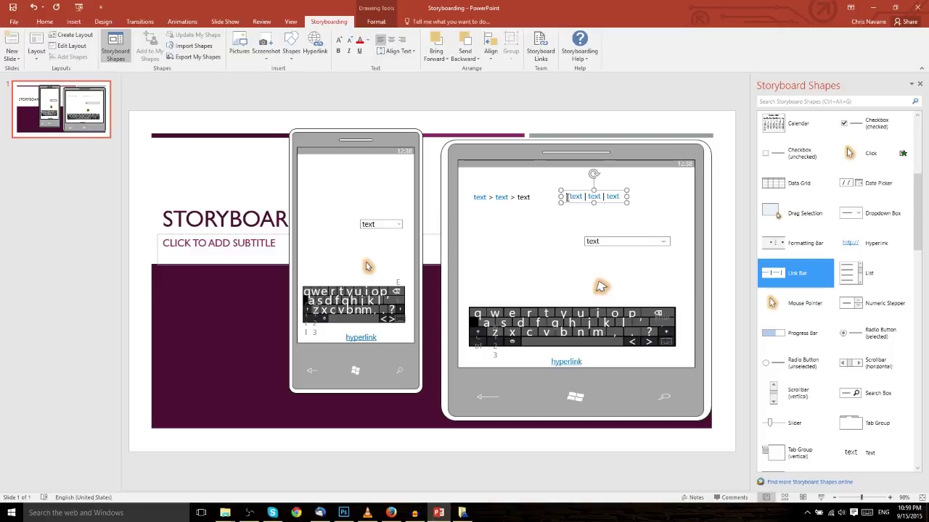
{"action": "type", "text": "Home |"}
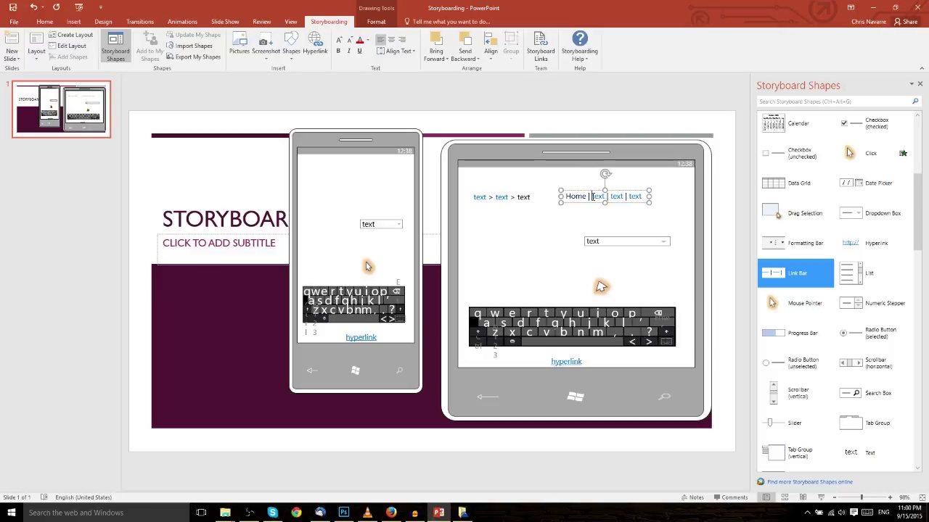
{"action": "double_click", "coordinate": [593, 197]}
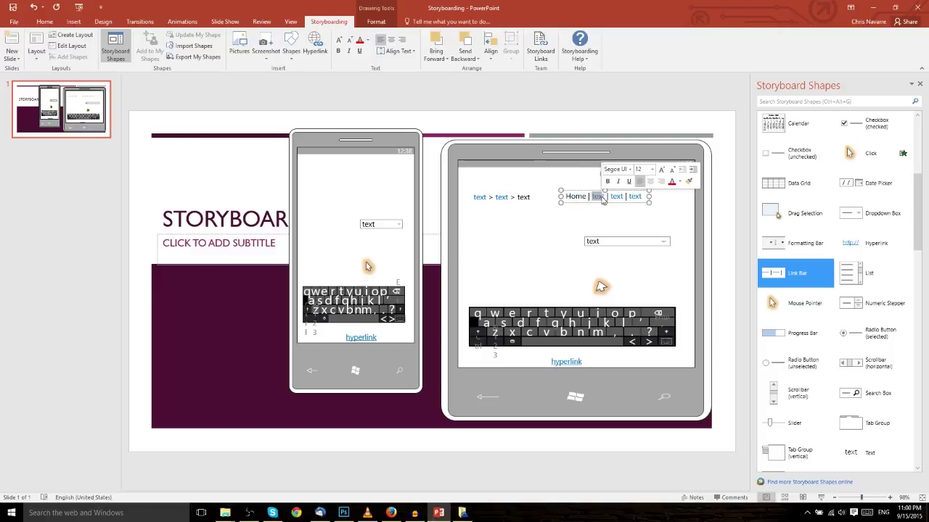
{"action": "type", "text": "B"}
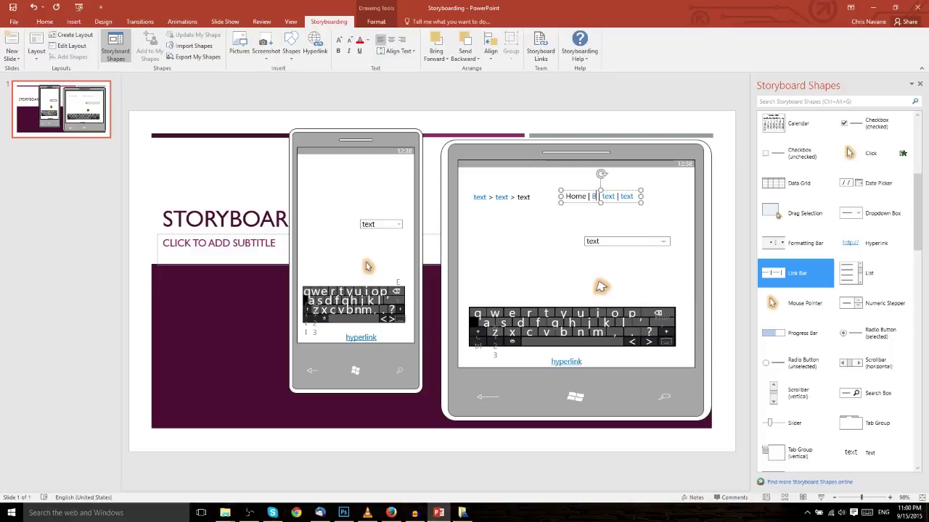
{"action": "type", "text": "log"}
{"action": "double_click", "coordinate": [614, 197]}
{"action": "type", "text": "Contact"}
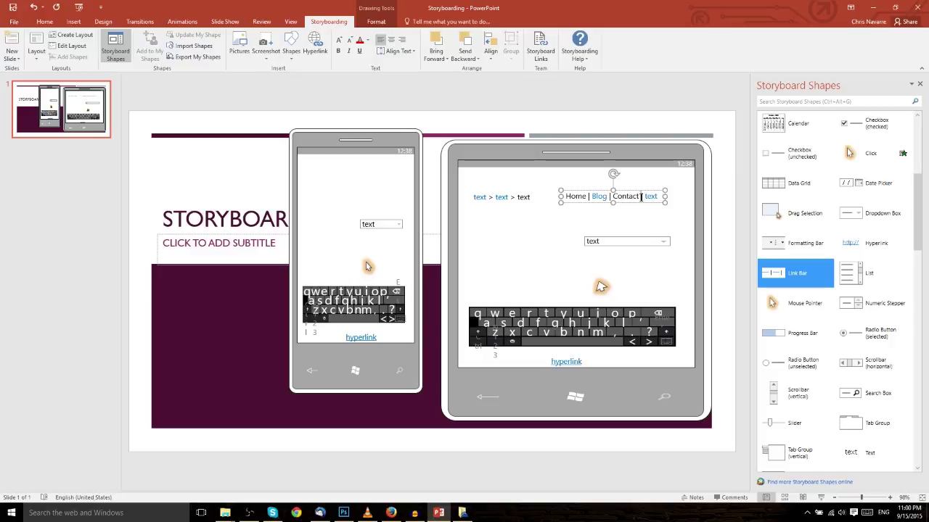
{"action": "left_click_drag", "start_coordinate": [641, 196], "coordinate": [616, 201]}
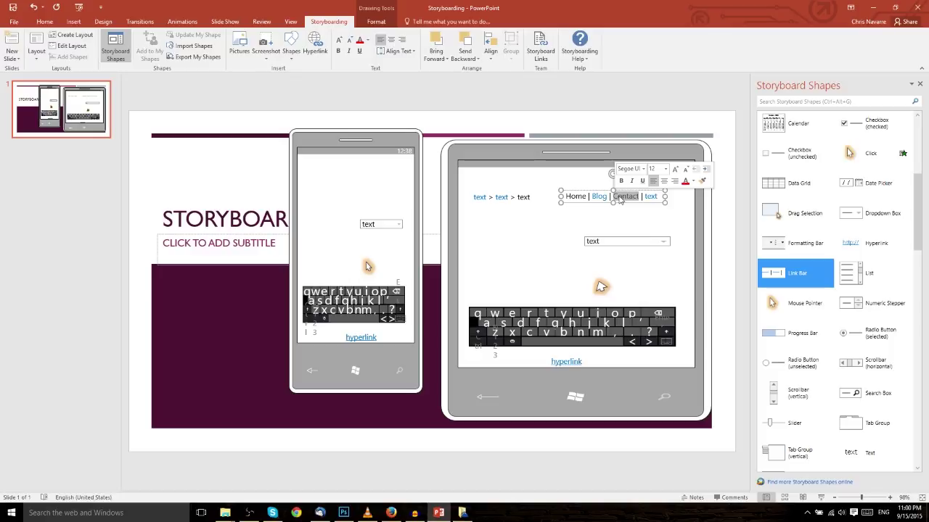
{"action": "left_click", "coordinate": [629, 197]}
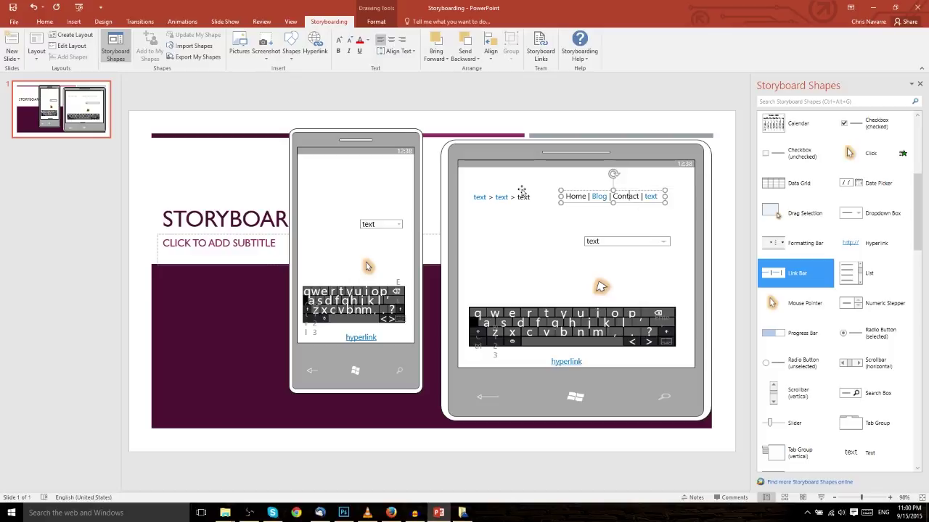
- Select the breadcrumb, link bar and tablet and add them to My Shapes
{"action": "left_click_drag", "start_coordinate": [917, 212], "coordinate": [917, 154]}
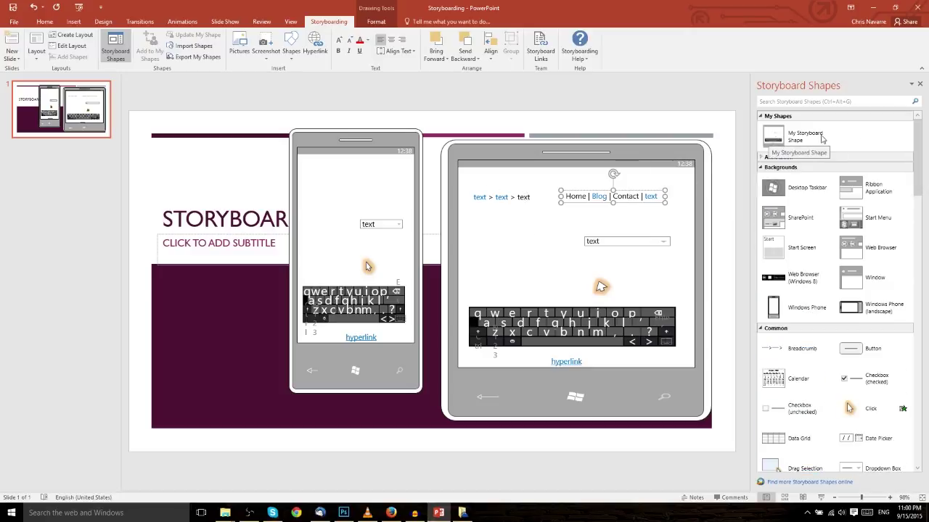
{"action": "left_click", "coordinate": [516, 196], "text": "shift"}
{"action": "left_click", "coordinate": [541, 247], "text": "shift"}
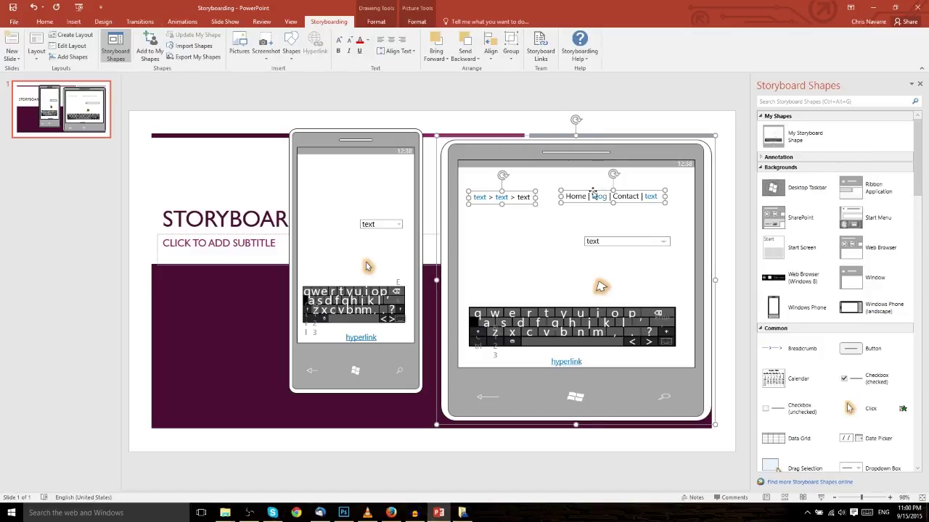
{"action": "left_click", "coordinate": [153, 41]}
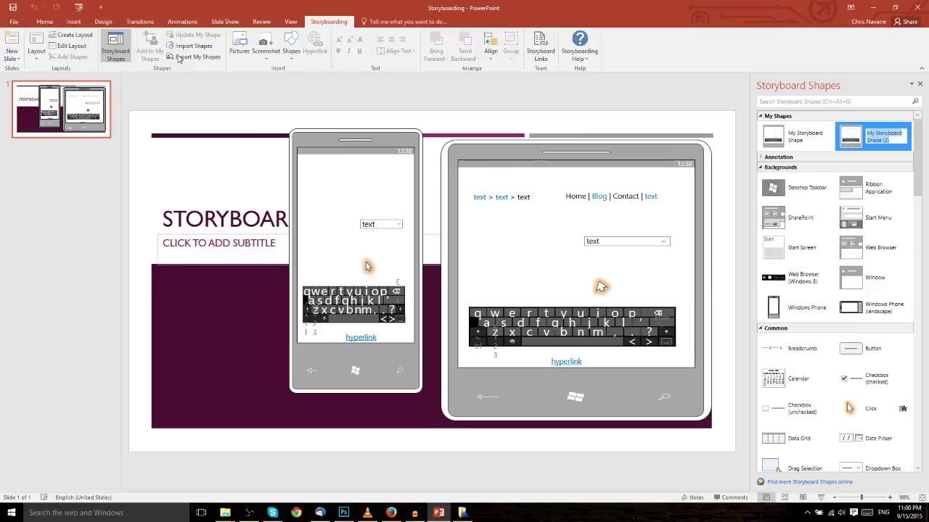
{"action": "left_click", "coordinate": [835, 155]}
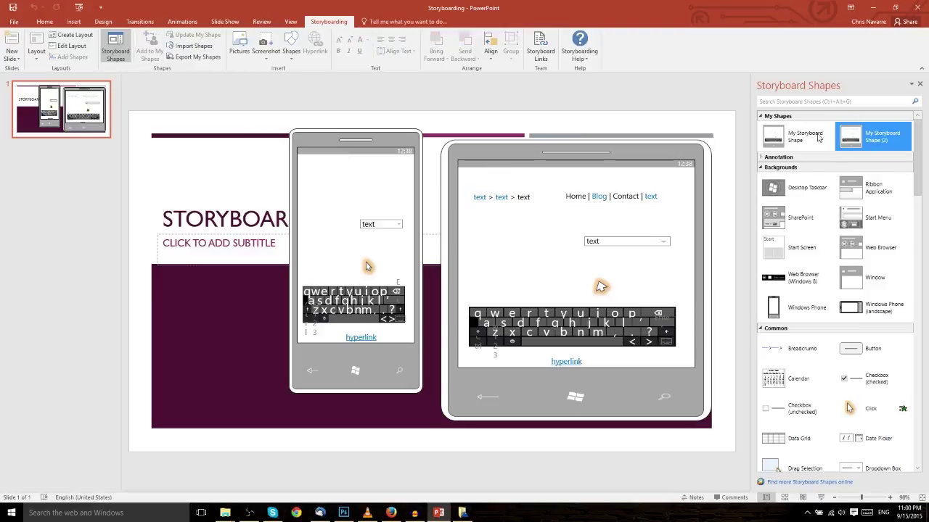
- Delete the old My Shapes tile and rename the new one 'My Storyboard Shape'
{"action": "left_click", "coordinate": [808, 143]}
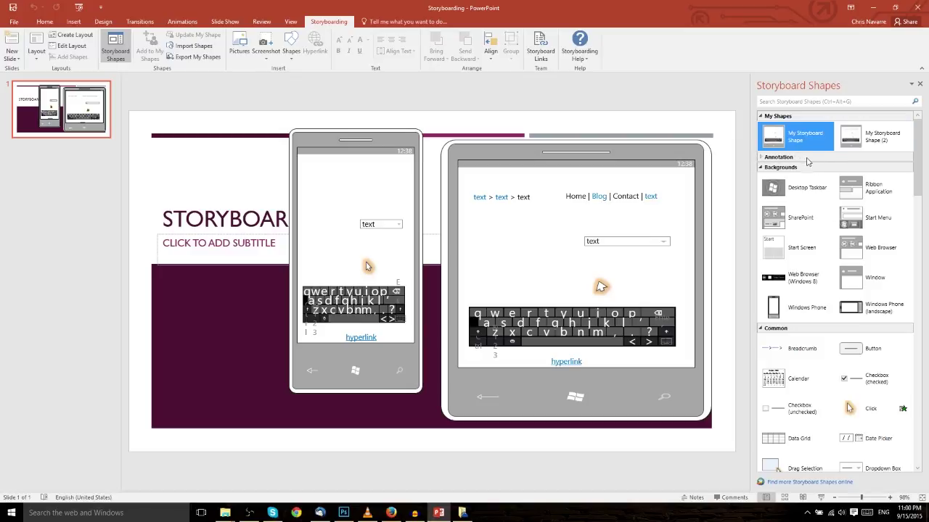
{"action": "key", "text": "Delete"}
{"action": "left_click", "coordinate": [510, 292]}
{"action": "left_click", "coordinate": [807, 140]}
{"action": "left_click", "coordinate": [807, 140]}
{"action": "key", "text": "BackSpace"}
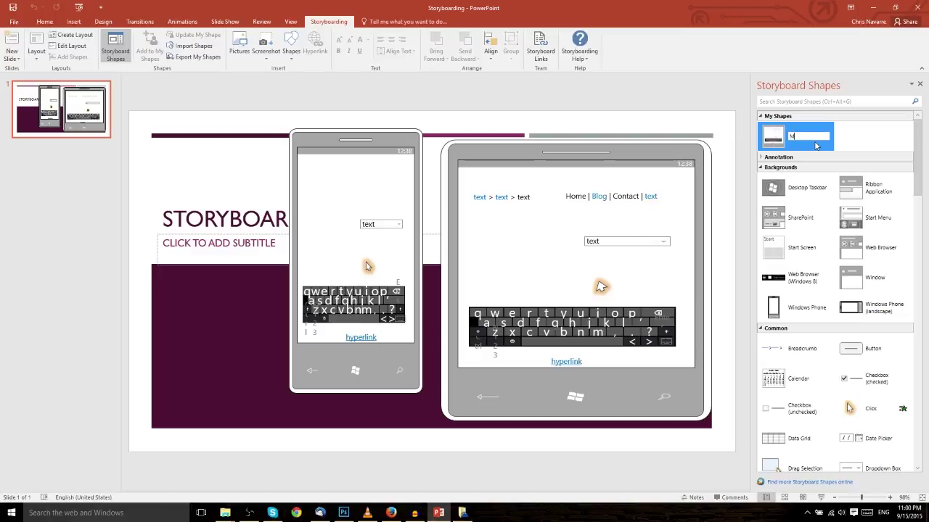
{"action": "type", "text": "My Storyboard Shape"}
{"action": "key", "text": "Return"}
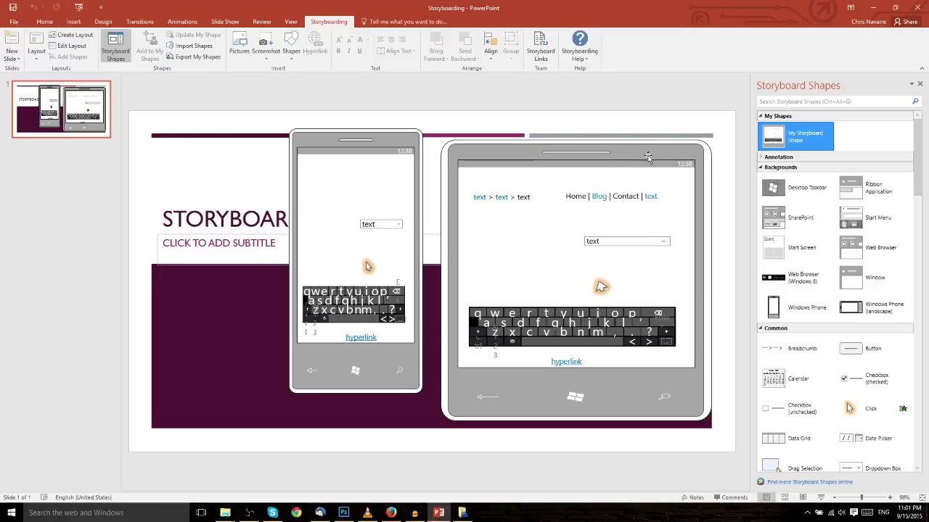
{"action": "scroll", "coordinate": [906, 330], "scroll_direction": "down", "scroll_amount": 6}
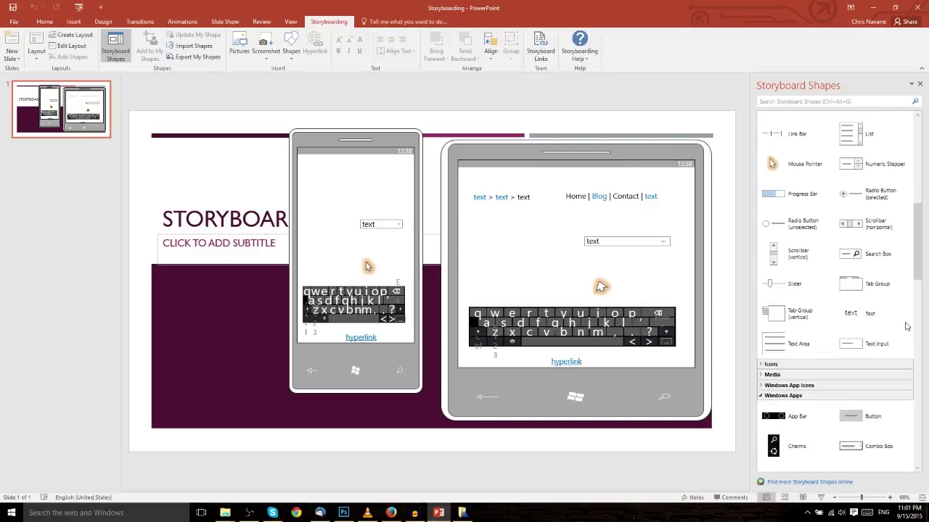
{"action": "scroll", "coordinate": [906, 327], "scroll_direction": "down", "scroll_amount": 15}
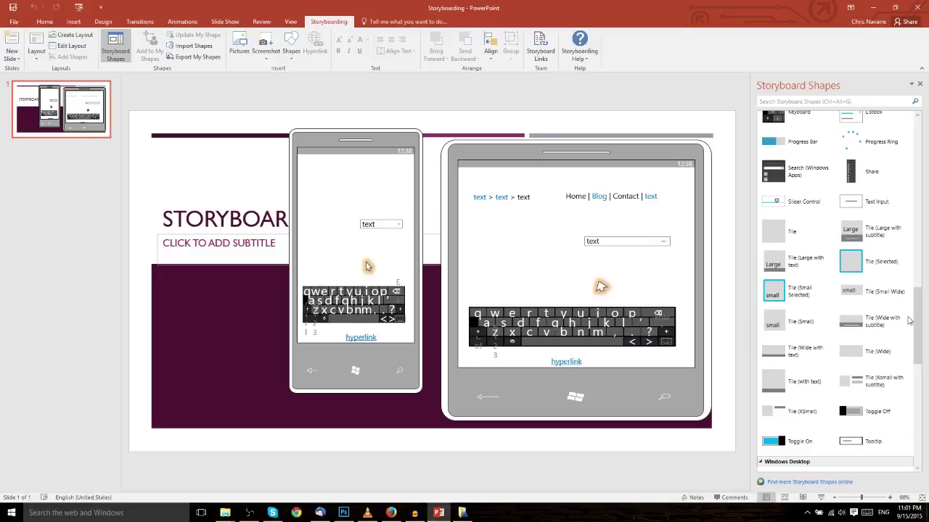
{"action": "left_click_drag", "start_coordinate": [909, 320], "coordinate": [909, 134]}
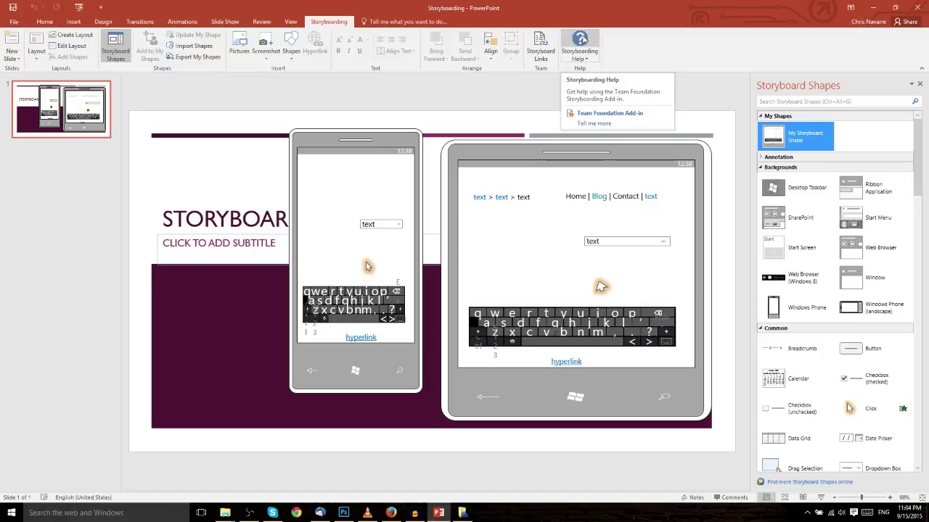
- Open Storyboarding Help to view the MSDN article 'Storyboard your ideas using PowerPoint'
{"action": "left_click", "coordinate": [581, 40]}
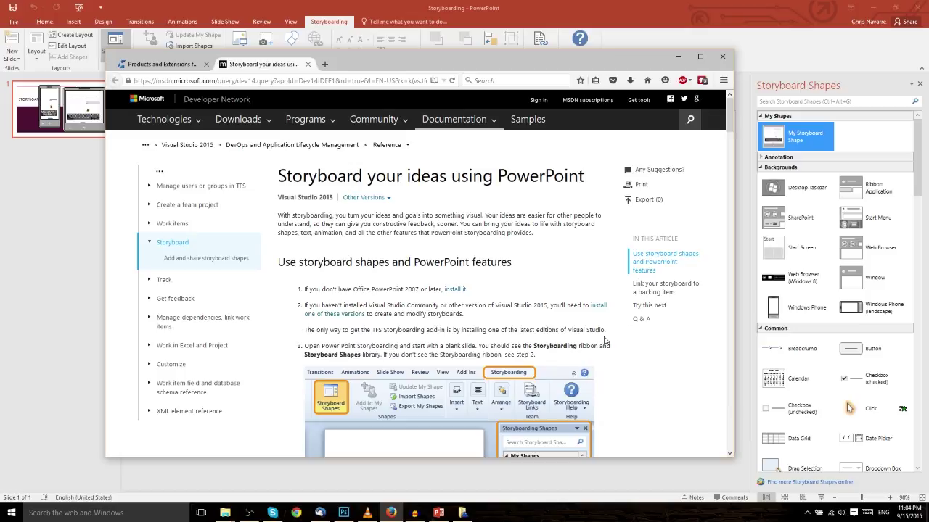
{"action": "scroll", "coordinate": [356, 207], "scroll_direction": "down", "scroll_amount": 3}
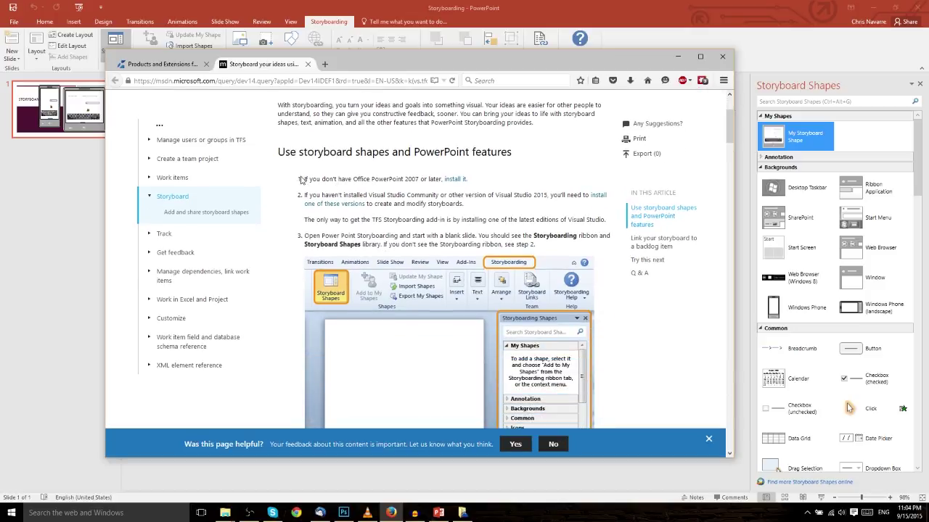
{"action": "left_click_drag", "start_coordinate": [302, 180], "coordinate": [485, 181]}
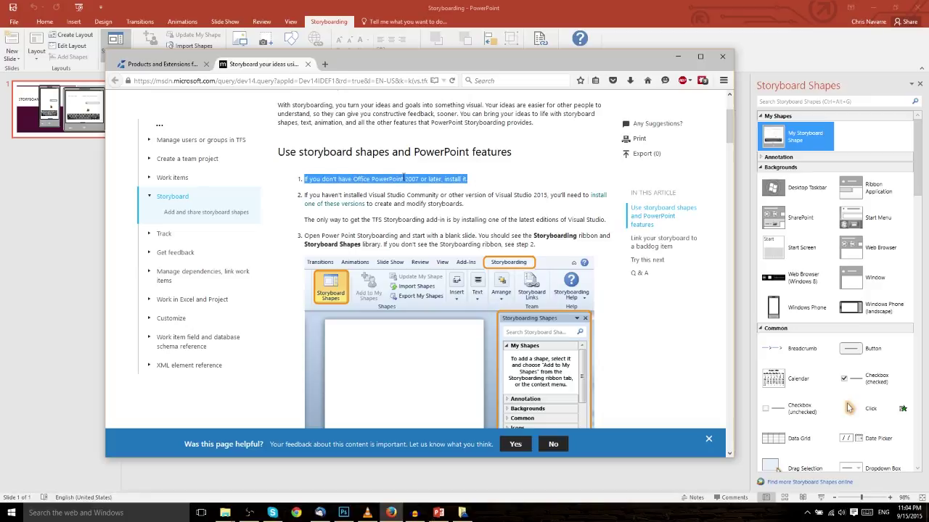
{"action": "left_click", "coordinate": [511, 189]}
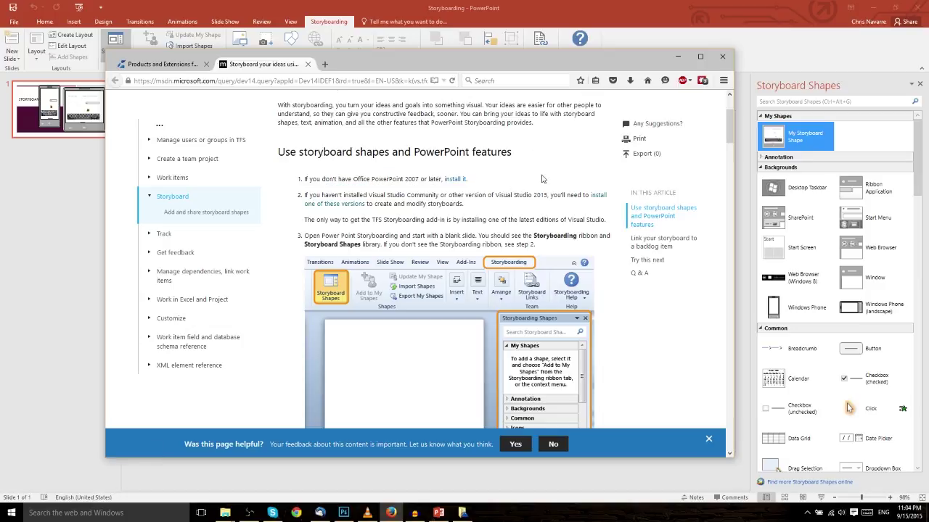
- Minimize the Firefox help page to bring the storyboard slide back into view
{"action": "left_click", "coordinate": [677, 58]}
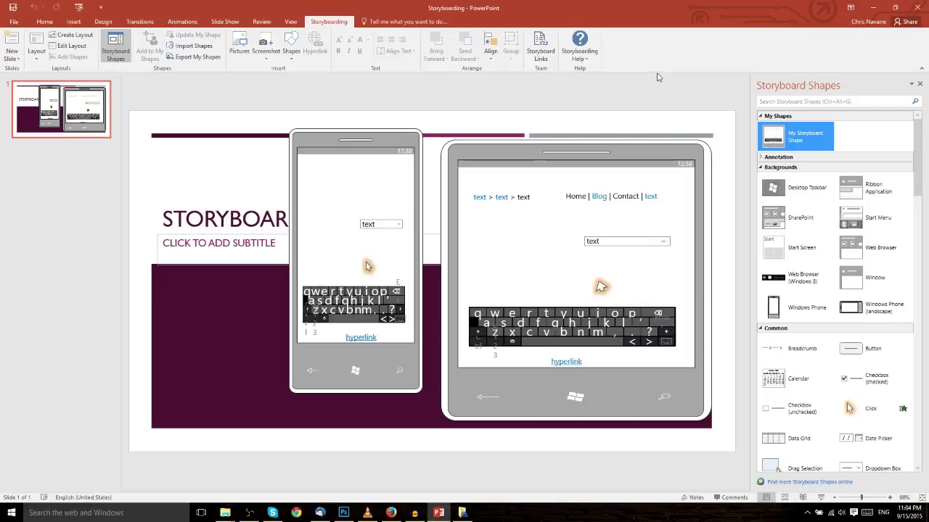